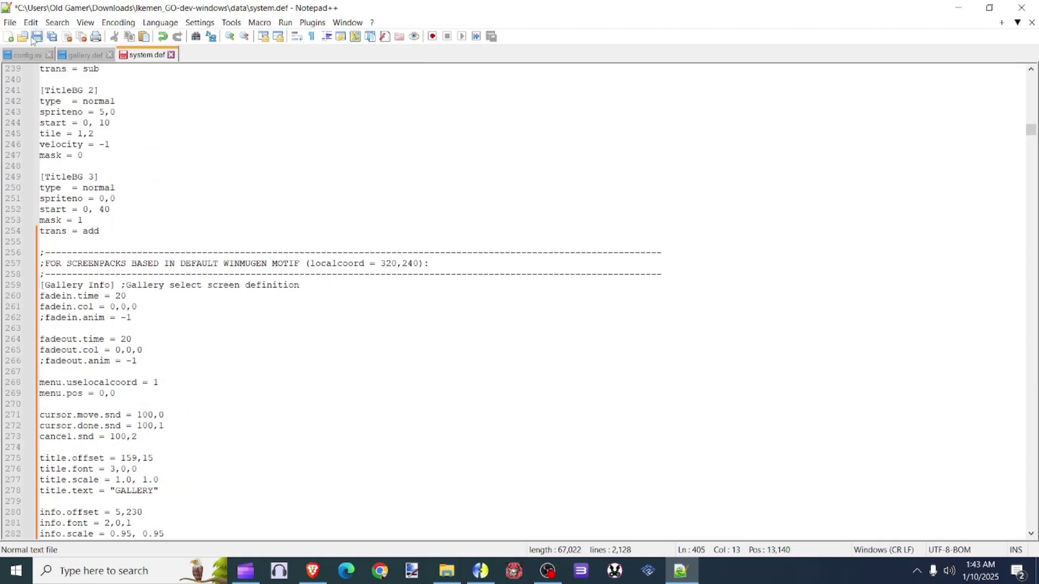
Step: Save system.def with the new [Gallery Info] section added after [TitleBG 3]
left_click(36, 37)
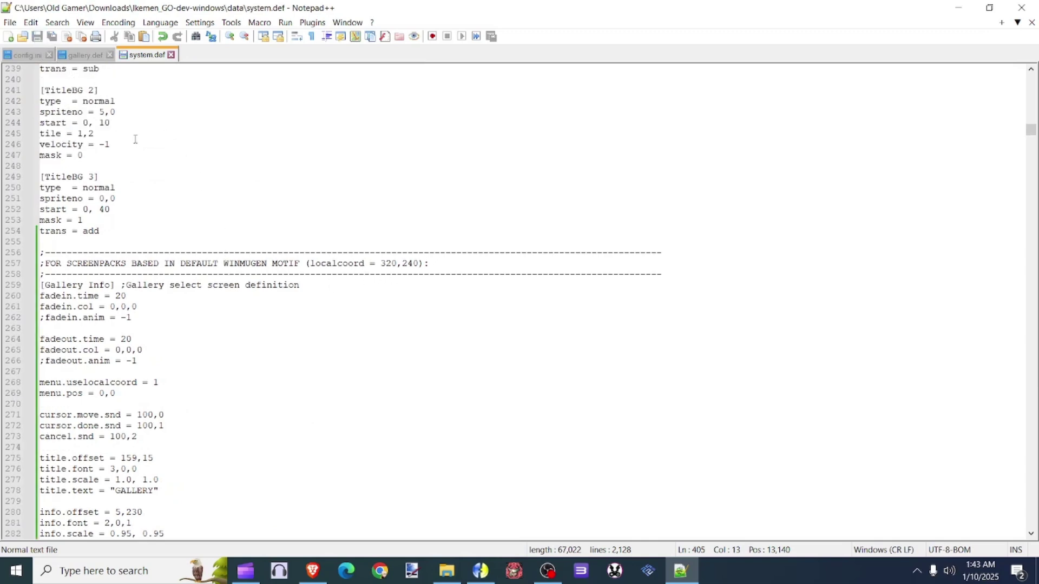
Step: Launch Ikemen_GO.exe from the Downloads\Ikemen_GO-dev-windows folder
left_click(446, 571)
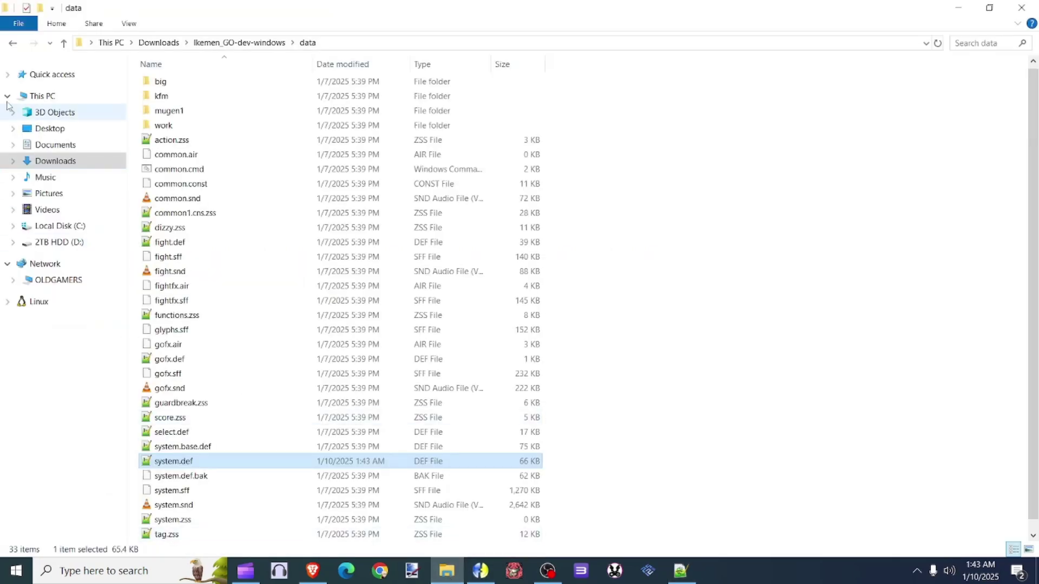
left_click(158, 43)
double_click(169, 129)
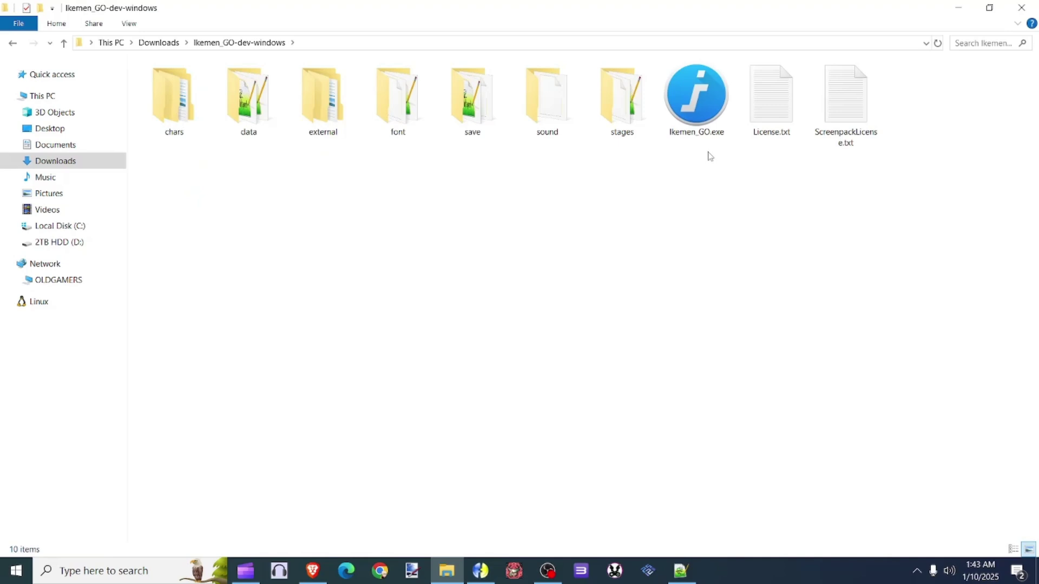
left_click(698, 106)
double_click(698, 107)
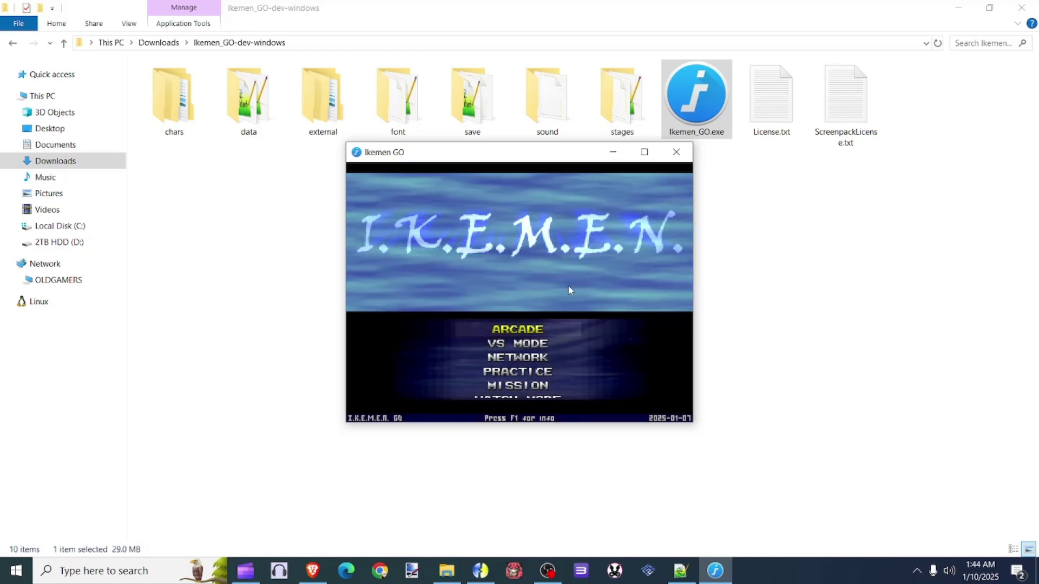
Step: Choose GALLERY from the Ikemen GO main menu
key("Down")
key("Down")
key("Down")
key("Down")
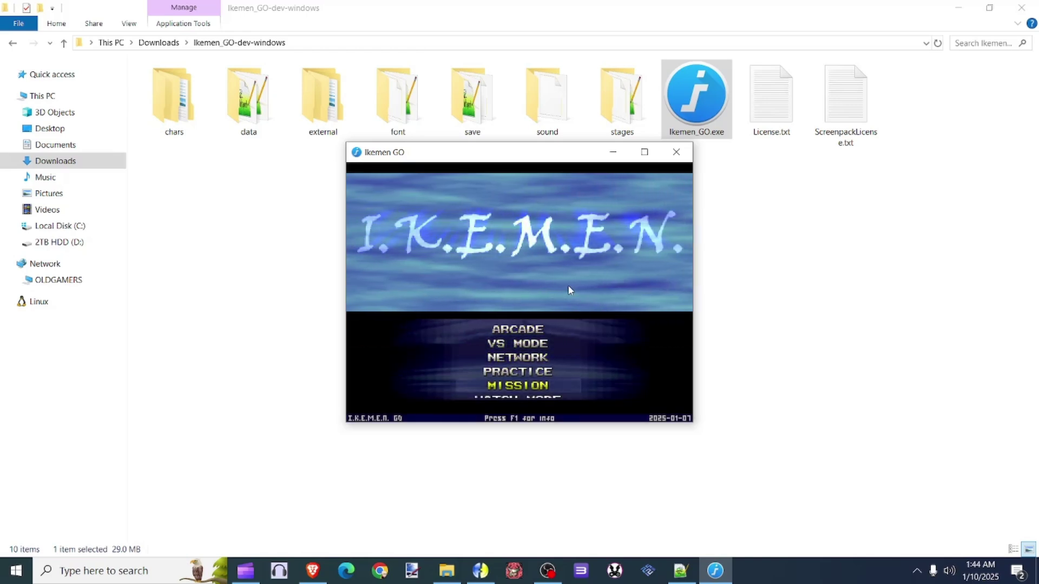
key("Down")
key("Down")
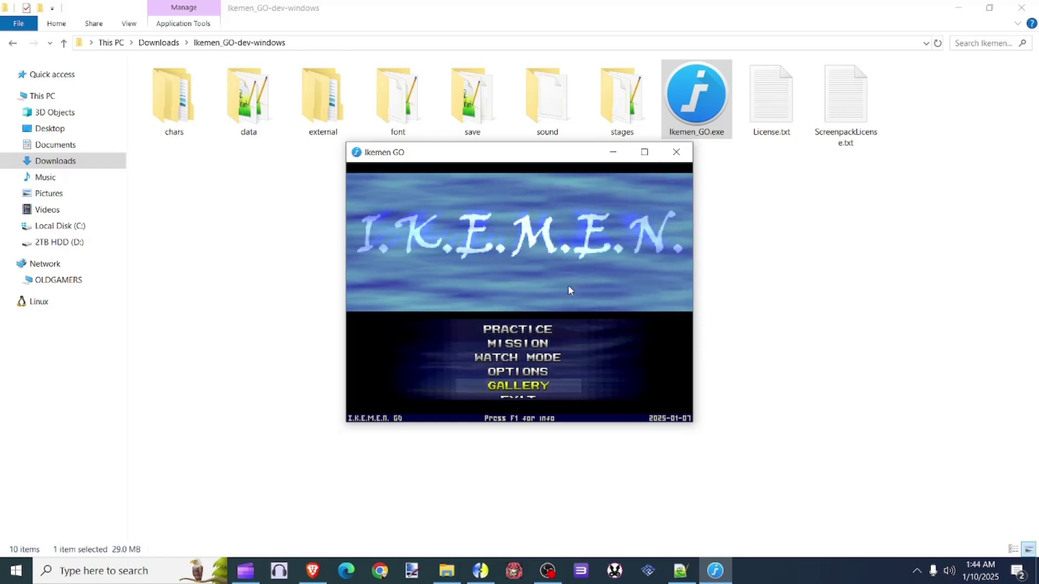
key("Return")
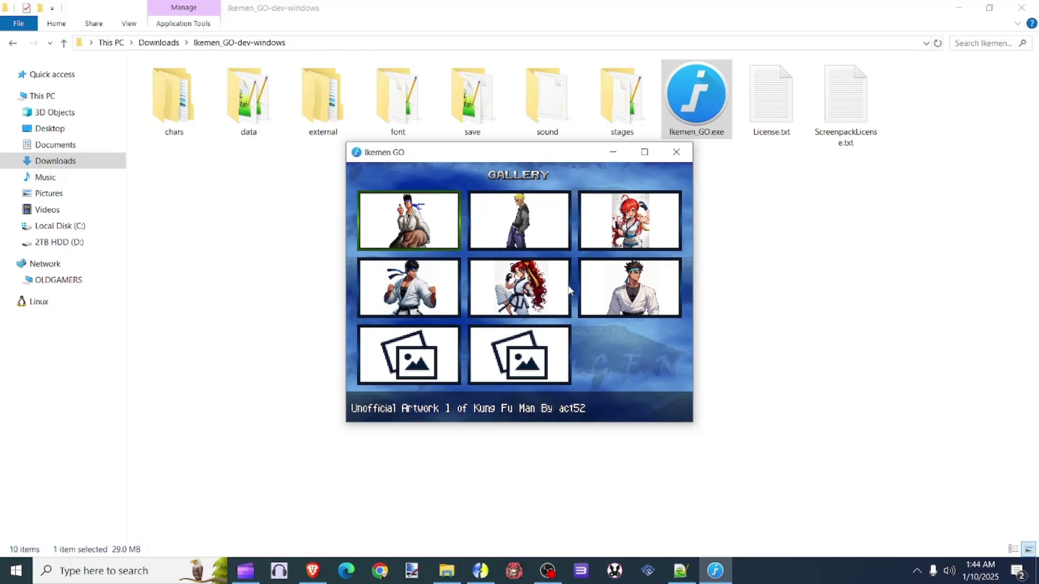
Step: Browse the Kung Fu Man artwork thumbnails and open the top-left one full-size
key("Down")
key("Up")
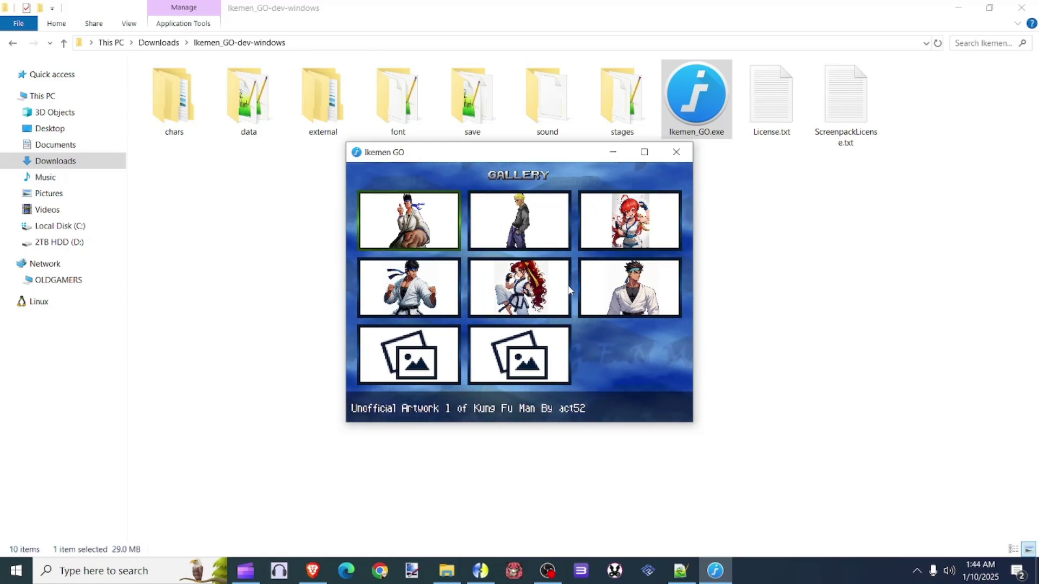
key("Down")
key("Right")
key("Right")
key("Left")
key("Left")
key("Left")
key("Left")
key("Left")
key("Right")
key("Left")
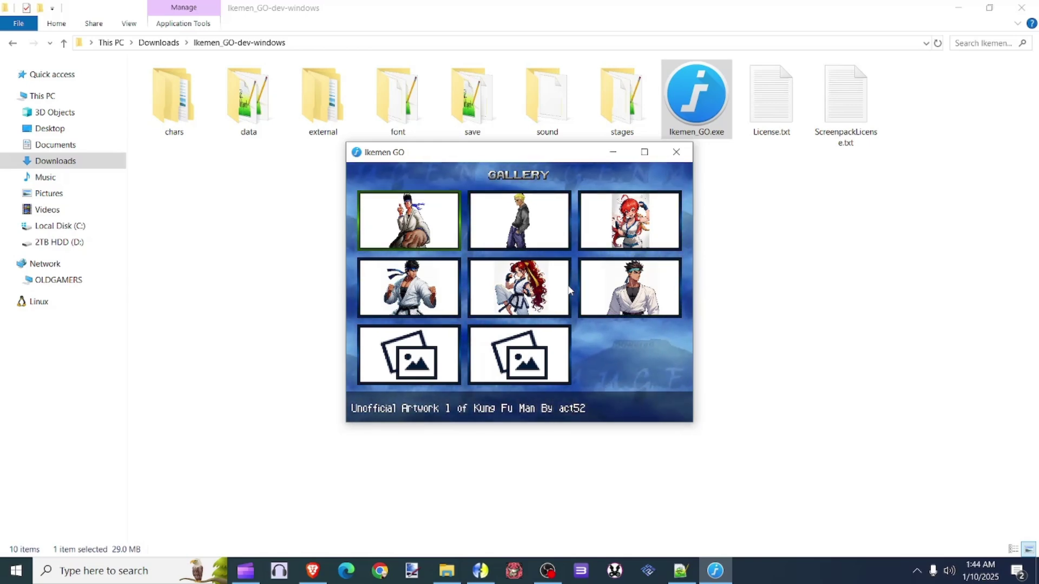
key("Right")
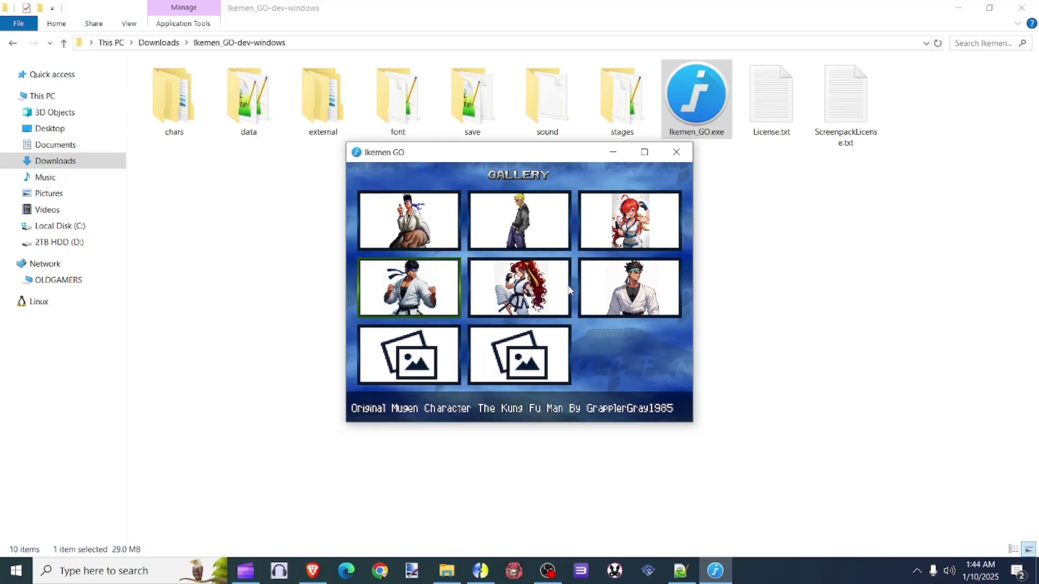
key("Left")
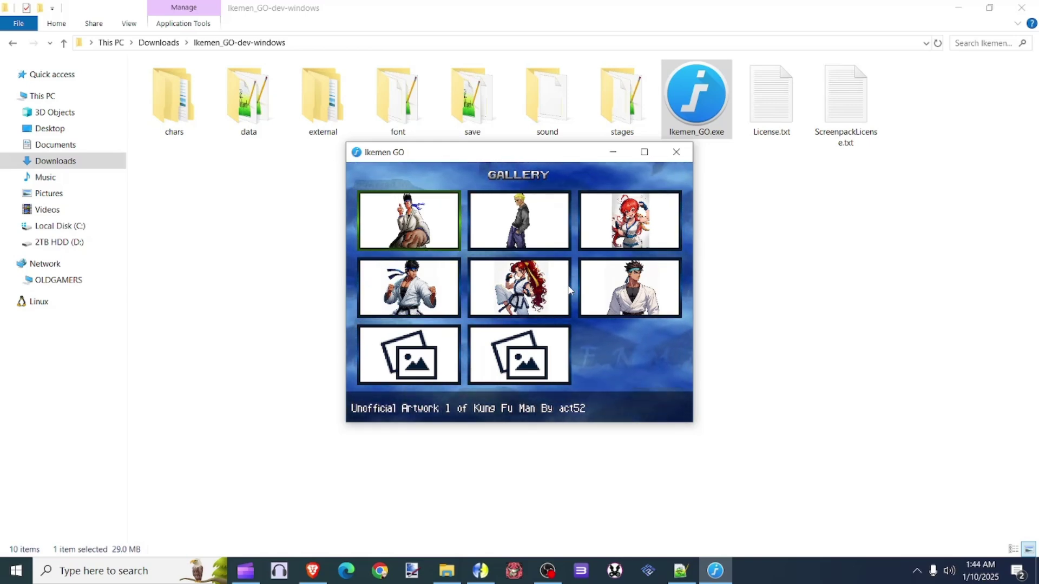
key("Return")
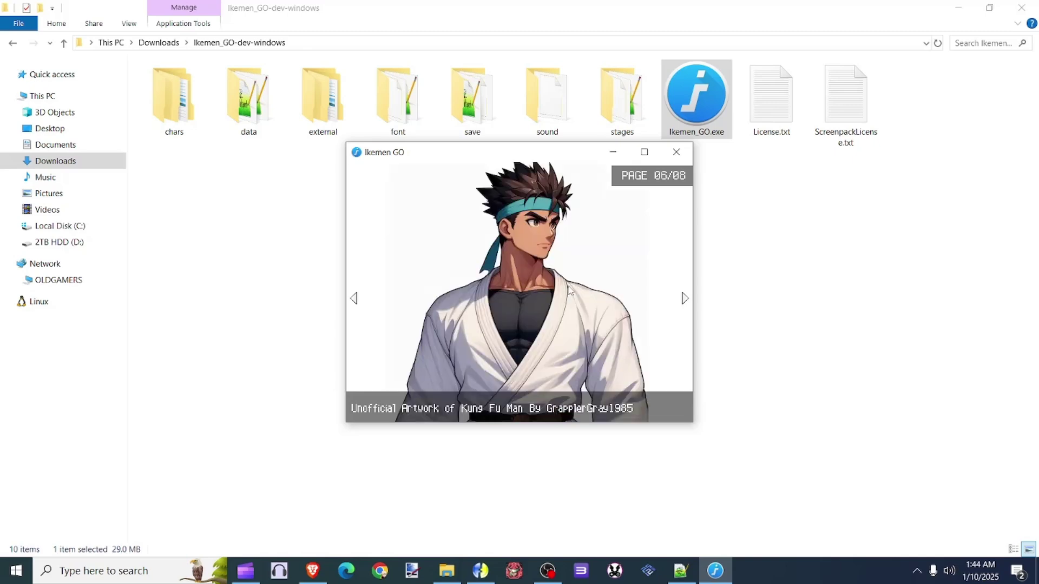
Step: Page backward through artwork pages 05 to 01, wrapping around to page 06
key("Left")
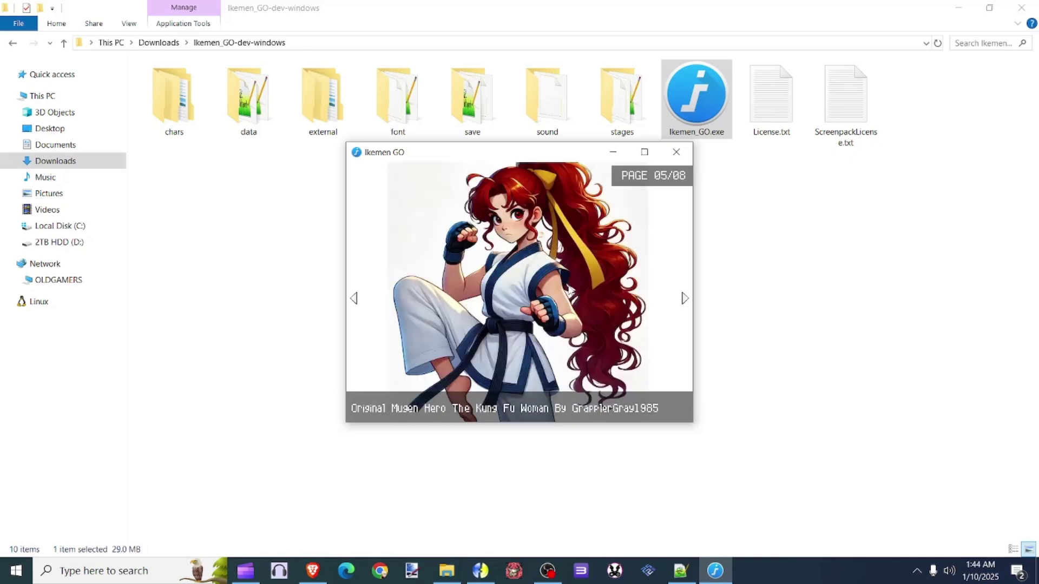
key("Left")
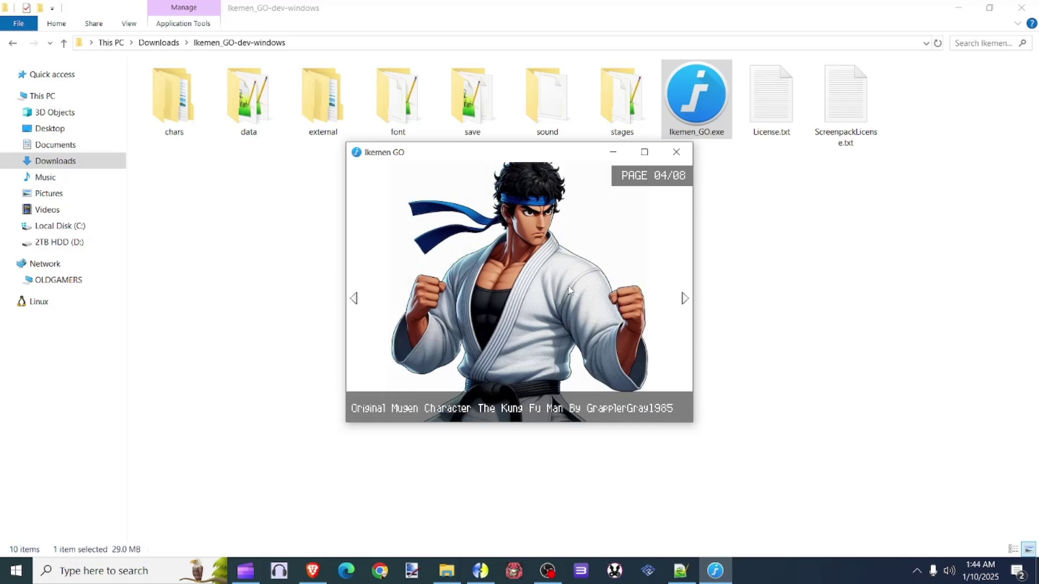
key("Left")
key("Left")
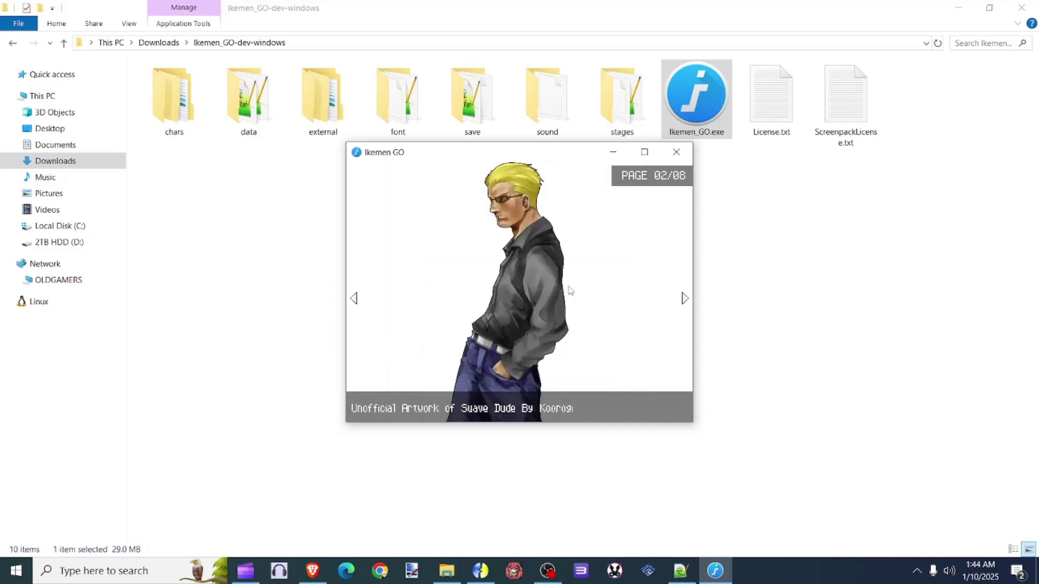
key("Left")
key("Left")
key("Left")
key("Left")
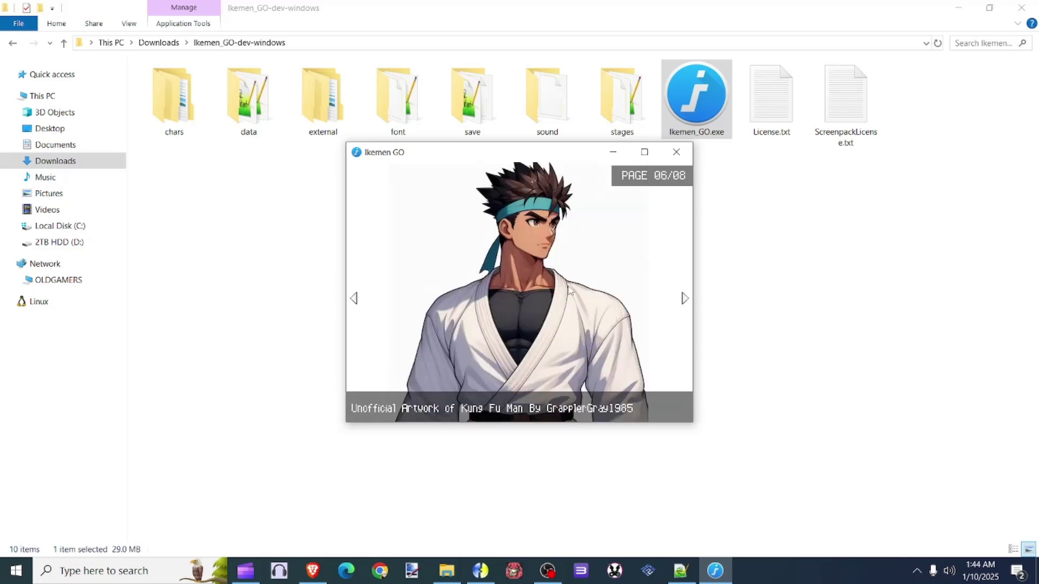
key("Left")
key("Left")
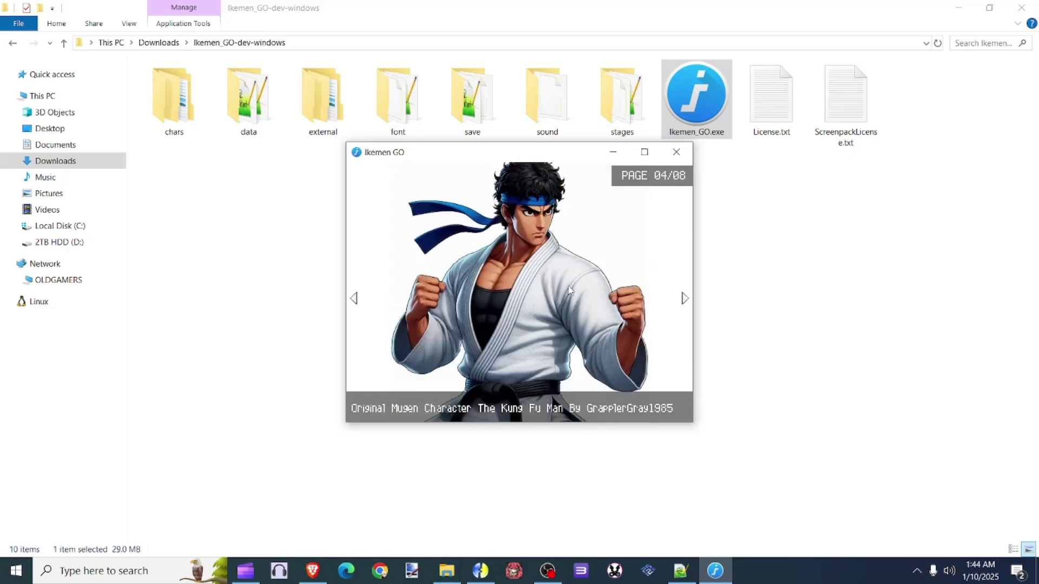
key("Left")
key("Left")
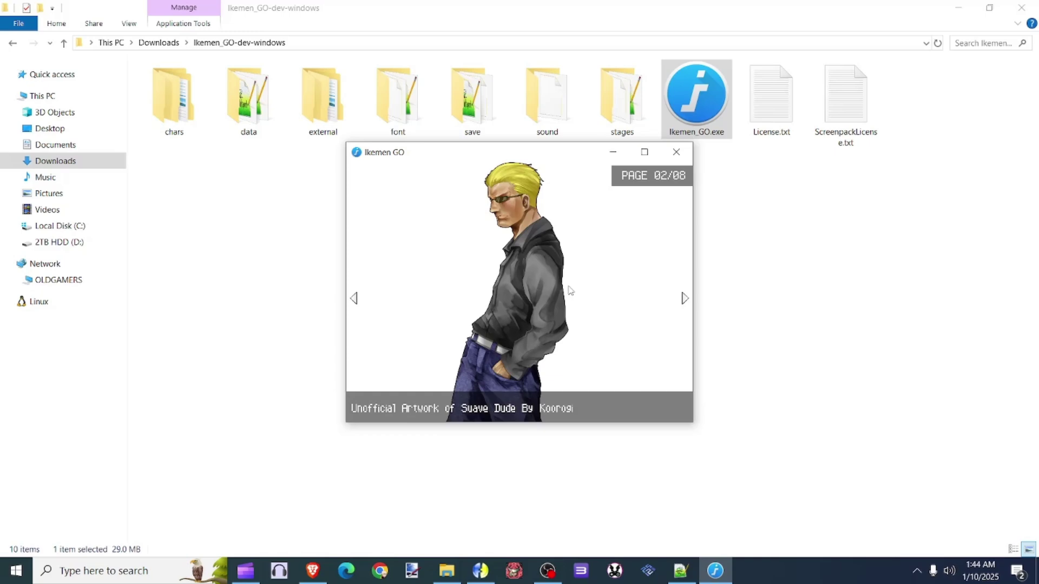
key("Left")
key("Left")
key("Left")
key("Left")
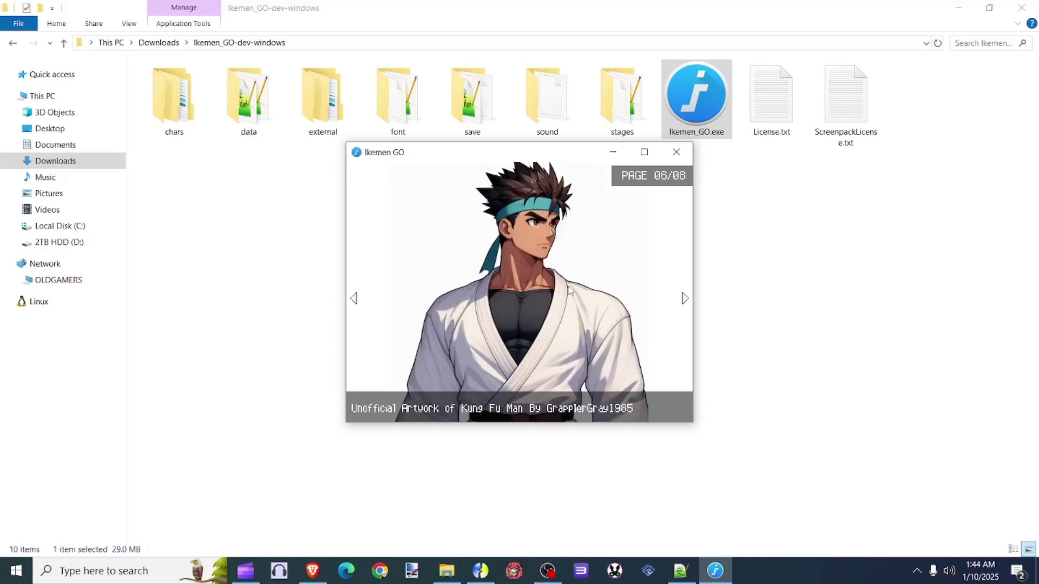
key("Left")
key("Left")
key("Left")
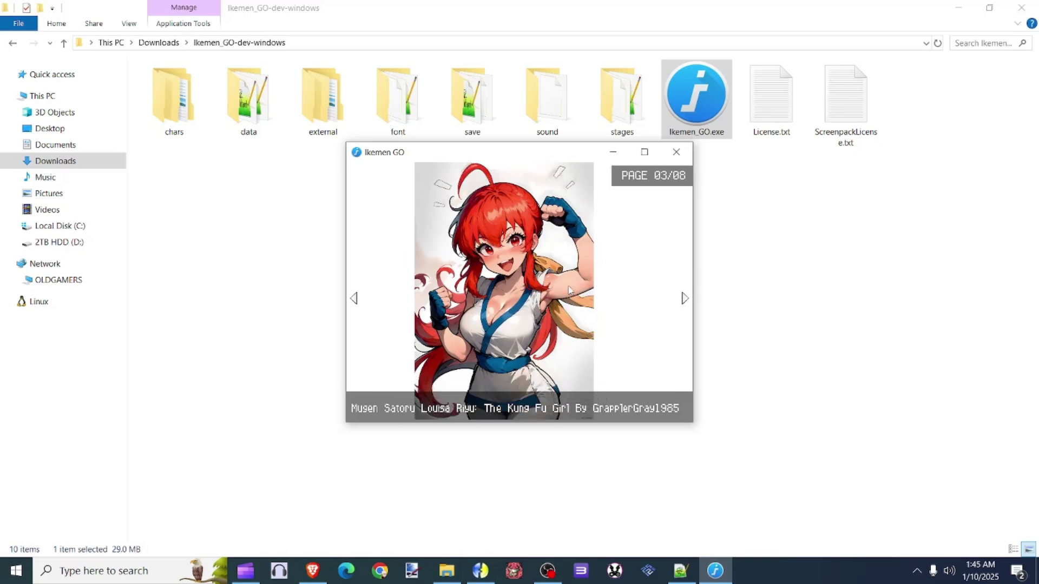
key("Left")
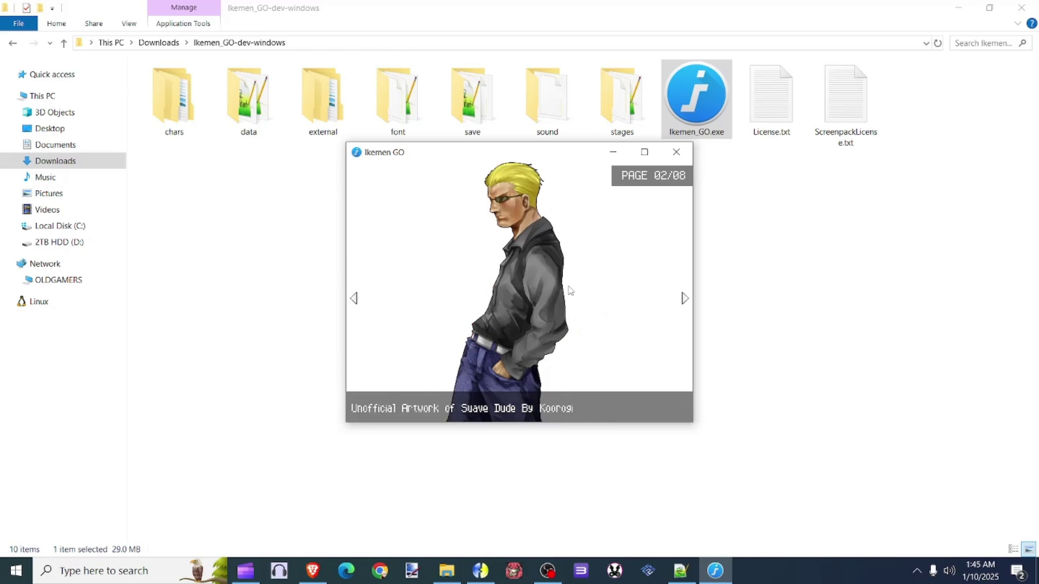
key("Left")
key("Left")
key("Left")
key("Left")
Step: Page forward through the artworks, then exit back to the Gallery thumbnail grid
key("Right")
key("Right")
key("Right")
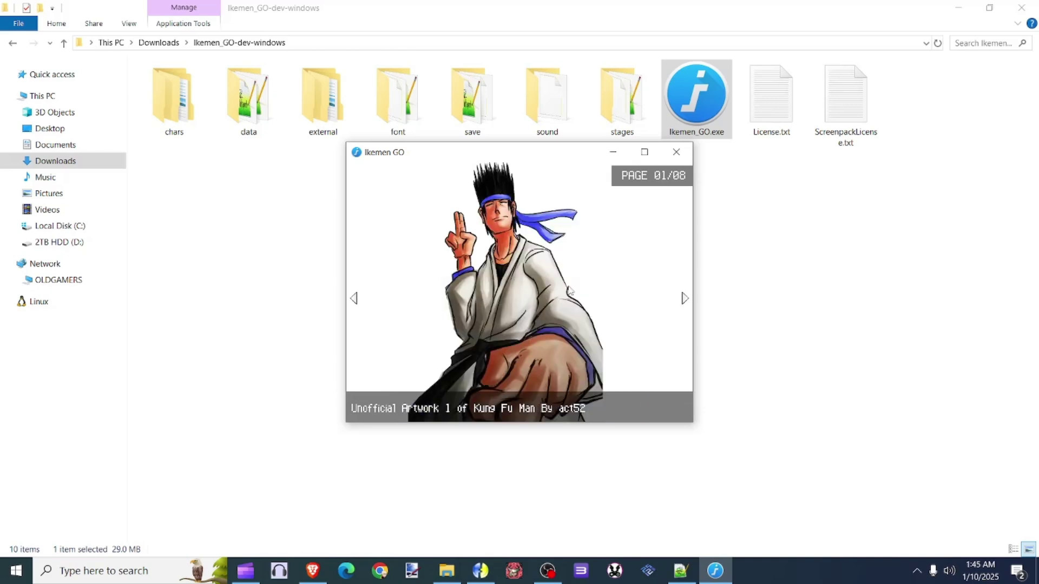
key("Right")
key("Right")
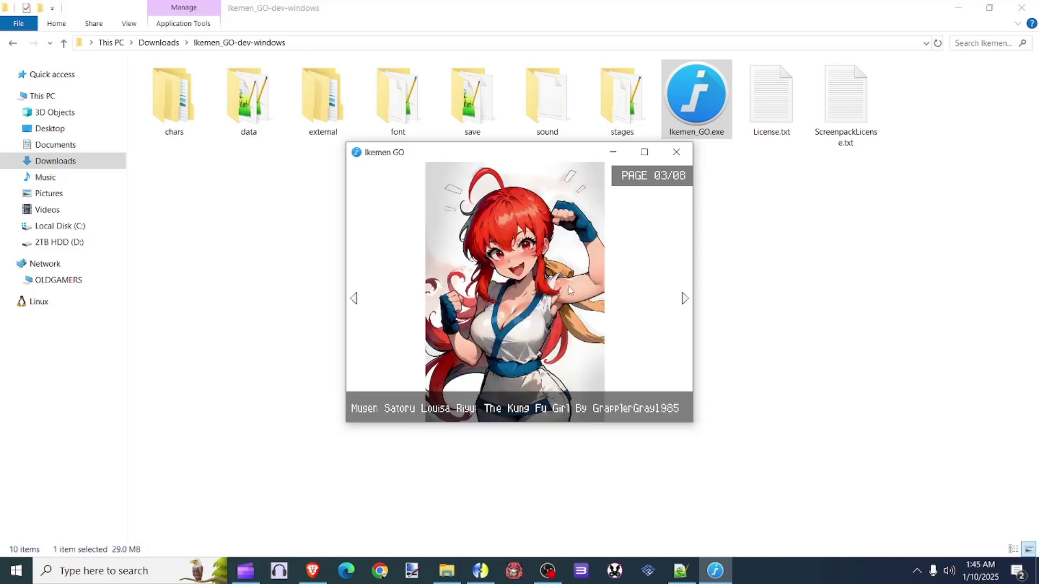
key("Right")
key("Right")
key("Right")
key("Right")
key("Right")
key("Right")
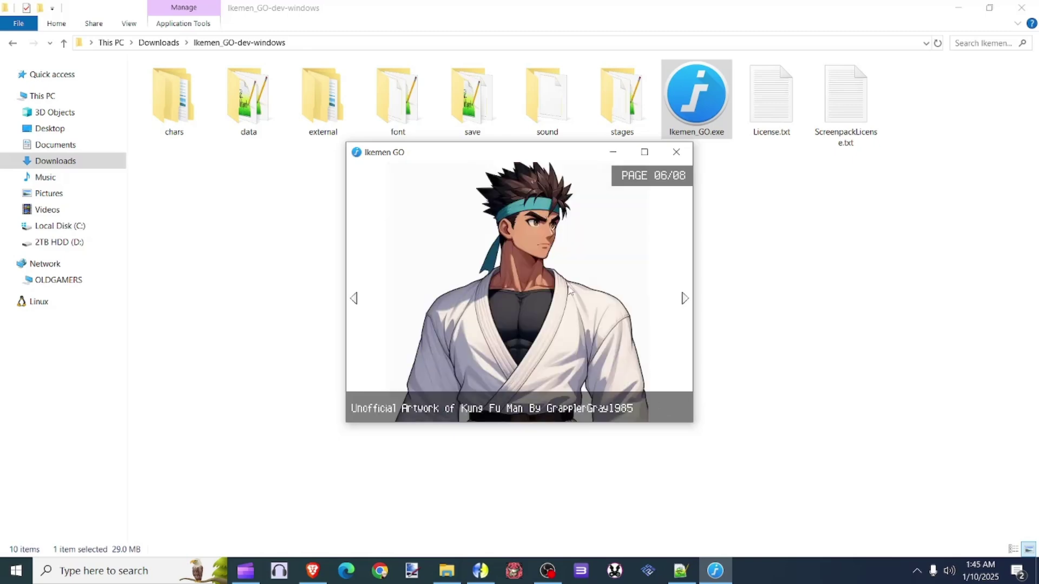
key("Right")
key("Right")
key("Right")
key("Right")
key("Right")
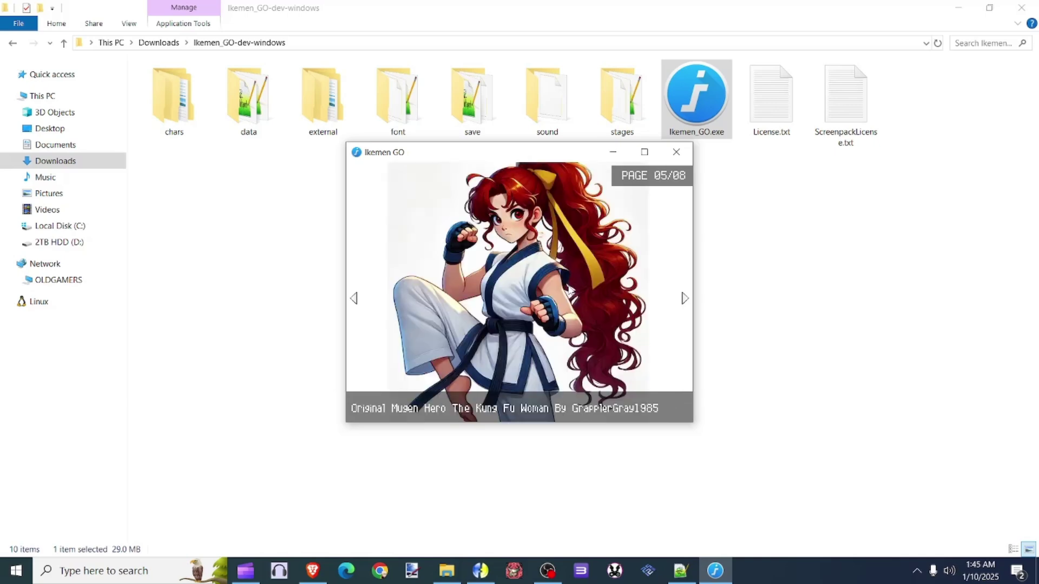
key("Right")
key("Right")
key("Right")
key("Left")
key("Left")
key("Left")
key("Left")
key("Left")
key("Left")
key("Left")
key("Left")
key("Left")
key("Left")
key("Left")
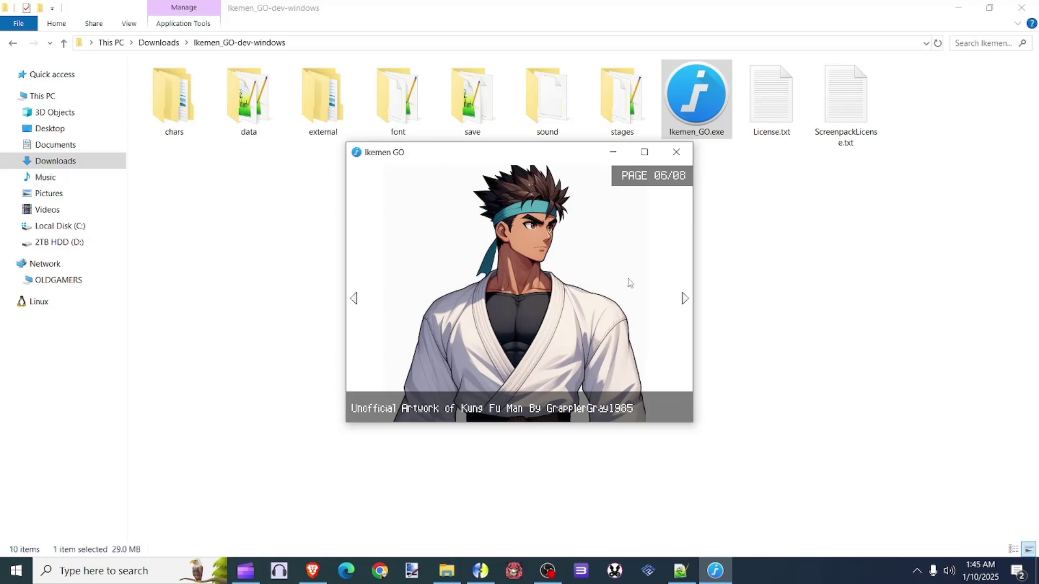
key("Escape")
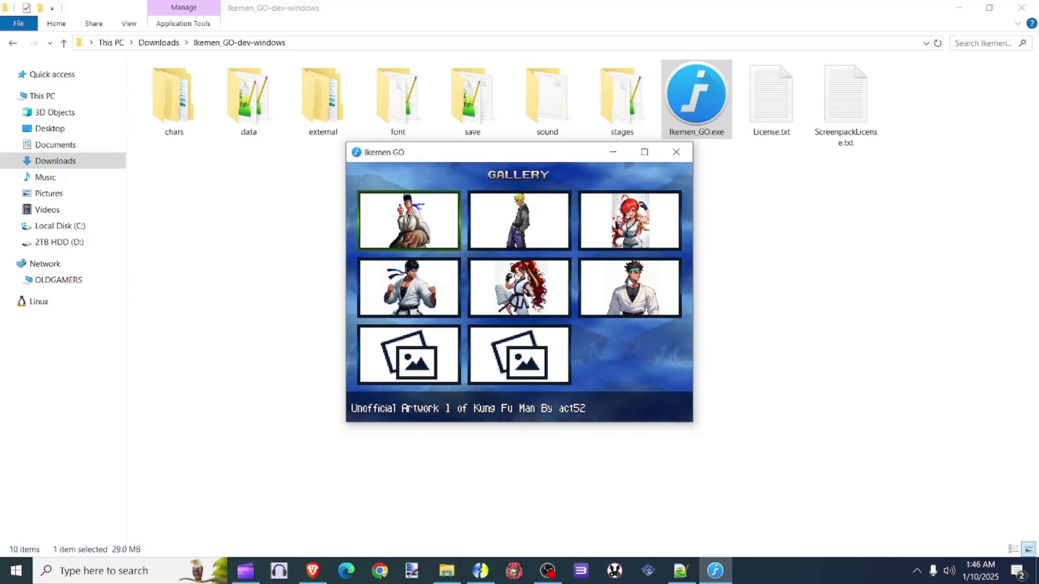
Step: Close Ikemen GO and open save\config.ini via Edit with Notepad++
left_click(676, 153)
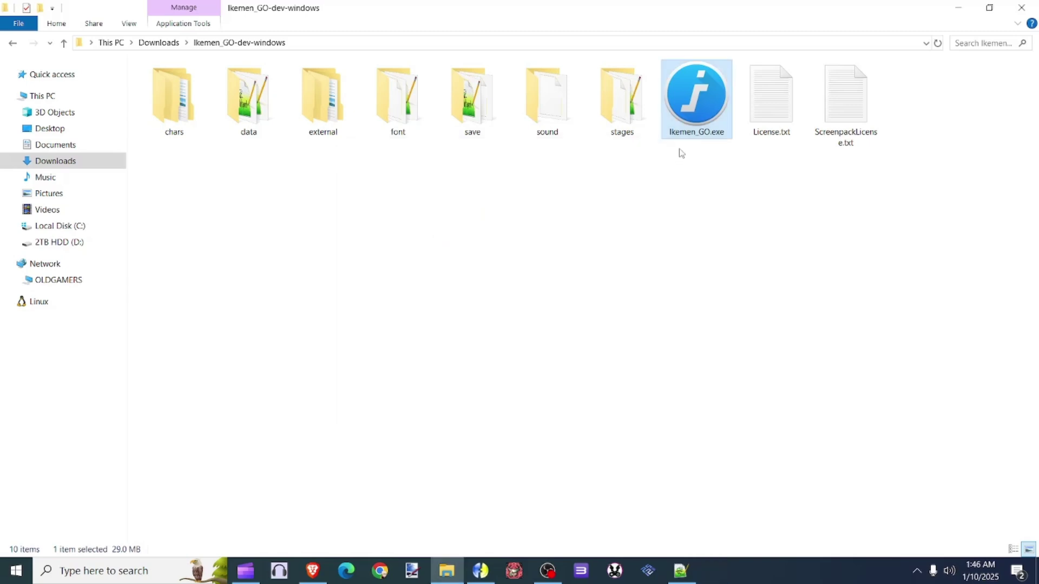
left_click(617, 224)
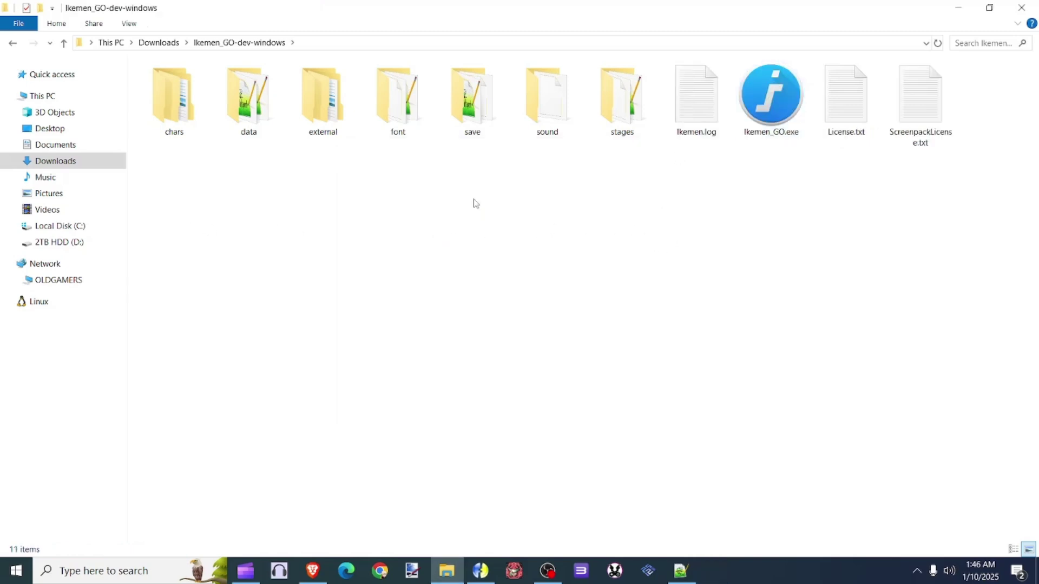
left_click(461, 81)
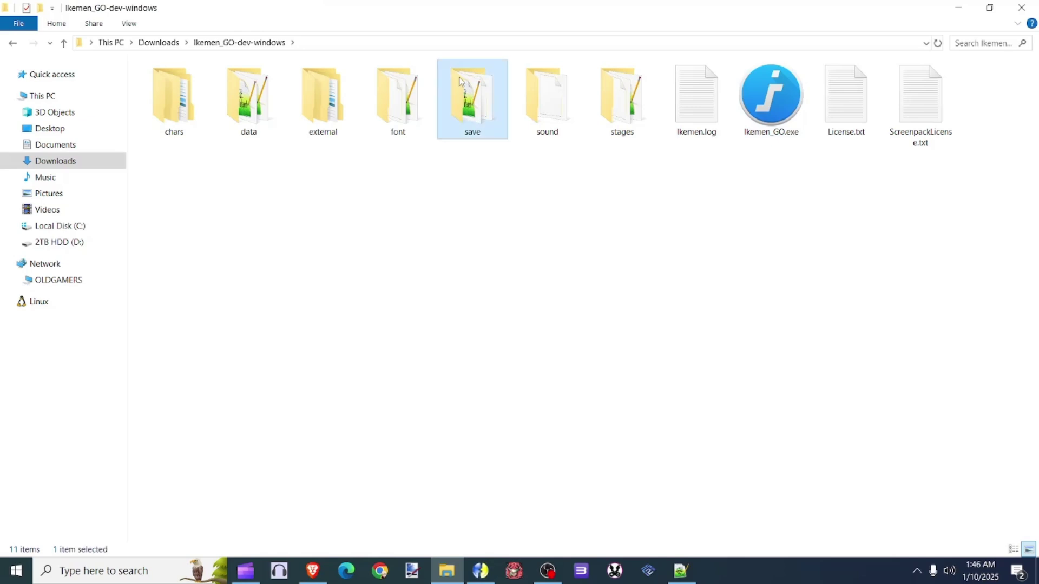
double_click(460, 81)
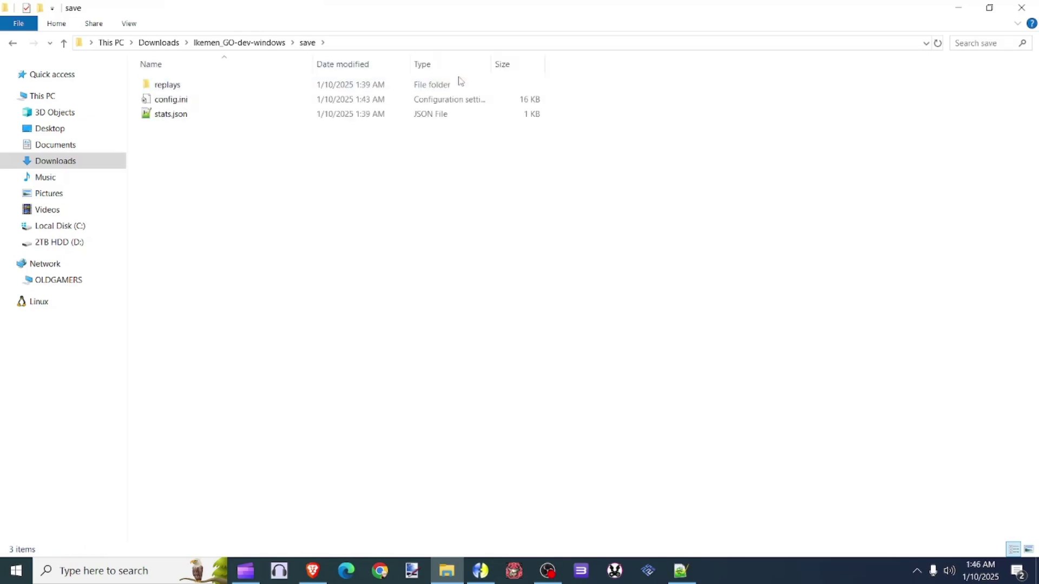
right_click(186, 104)
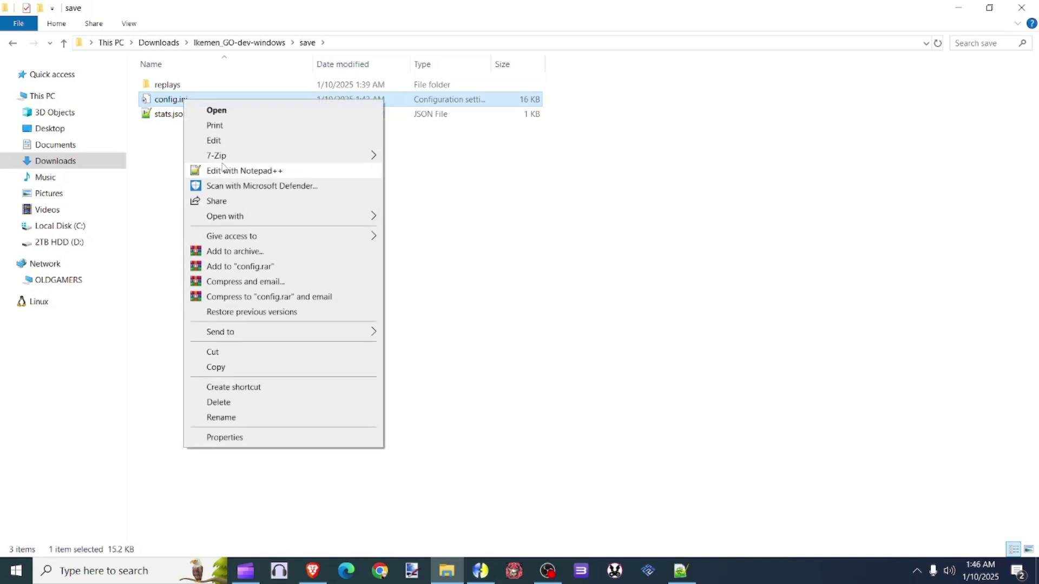
left_click(226, 171)
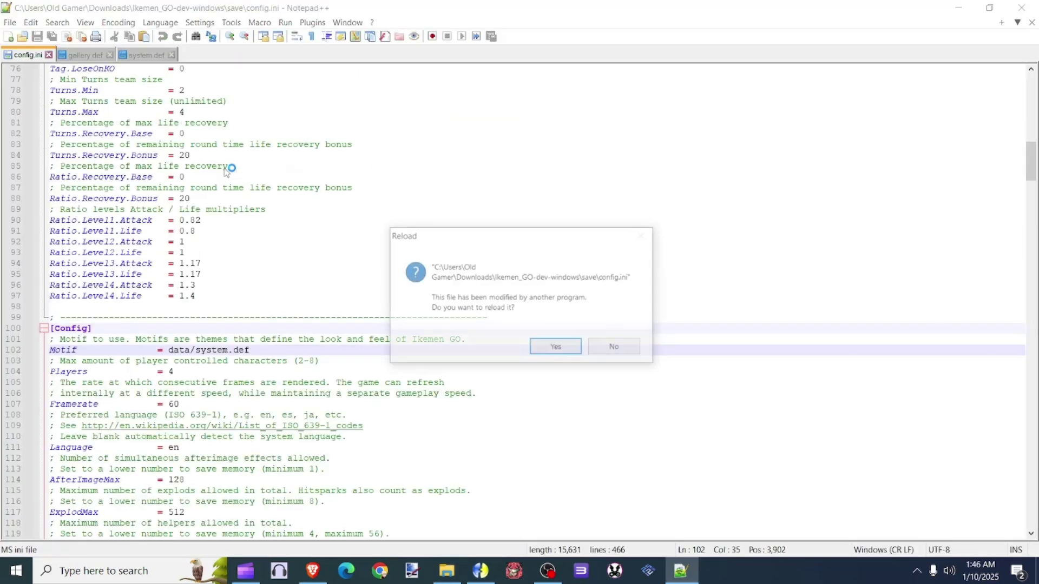
Step: Decline the reload and change config.ini's Motif path to data/mugen1/system.def
left_click(609, 352)
scroll(339, 262, "up", 1)
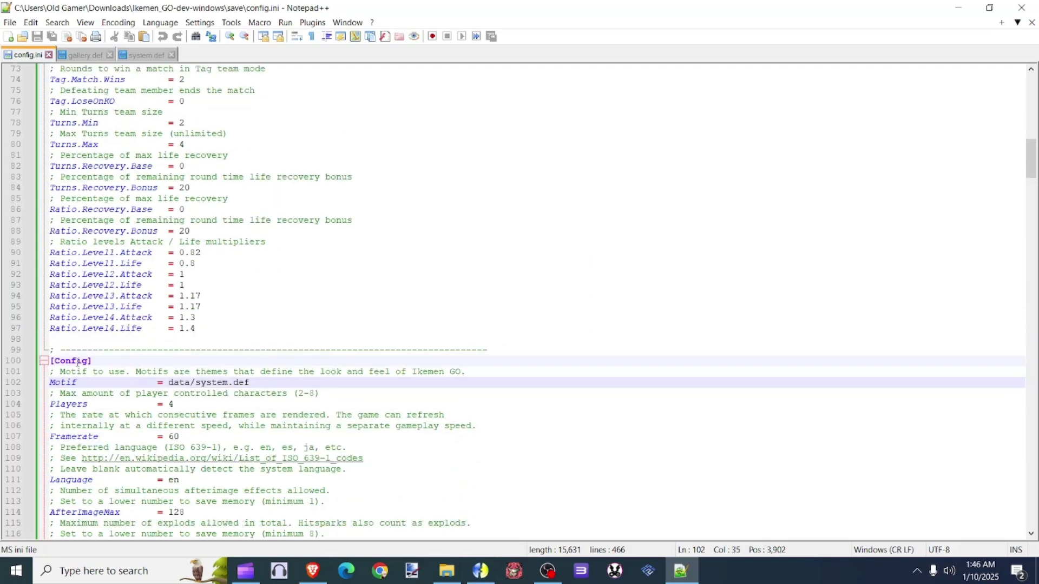
left_click_drag(97, 361, 52, 361)
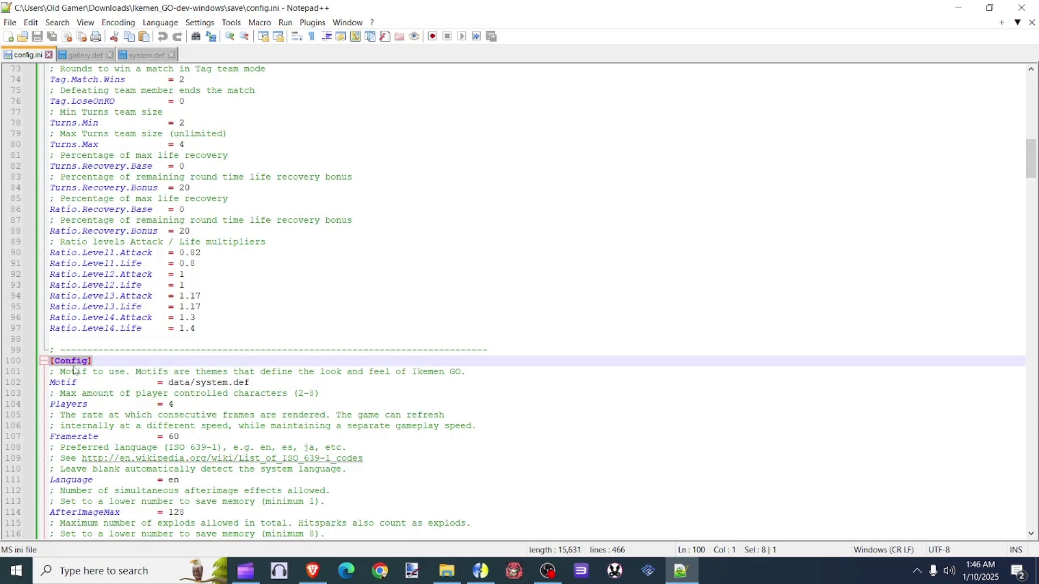
left_click_drag(51, 382, 251, 384)
left_click(184, 382)
left_click(258, 384)
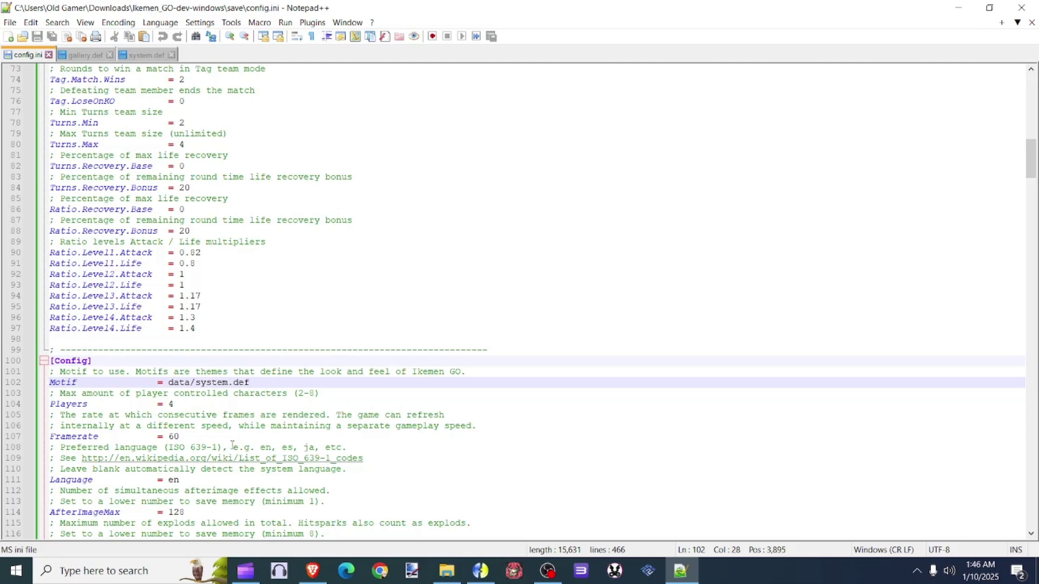
type("mugen")
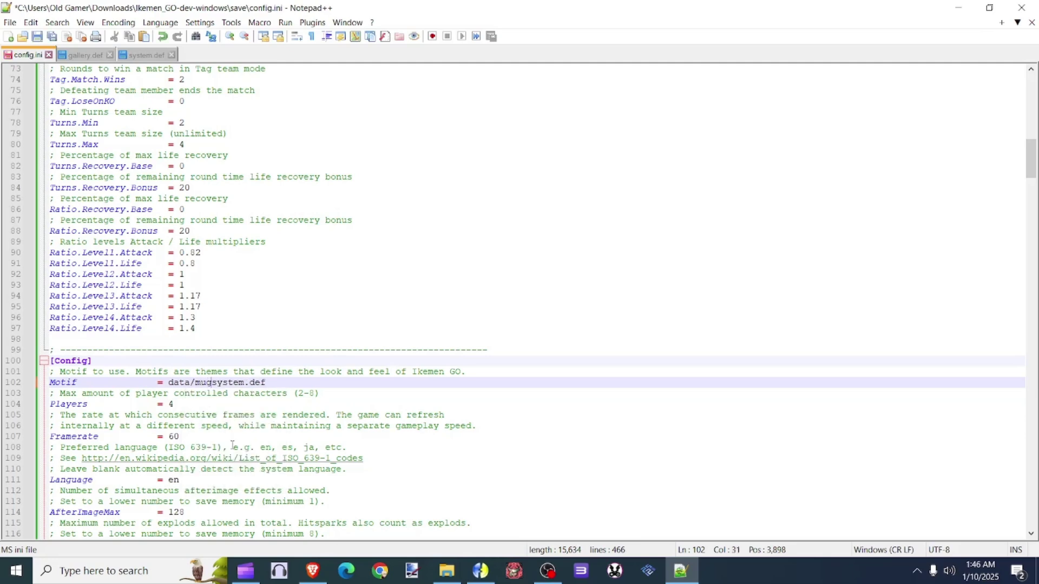
type("1/")
left_click(447, 571)
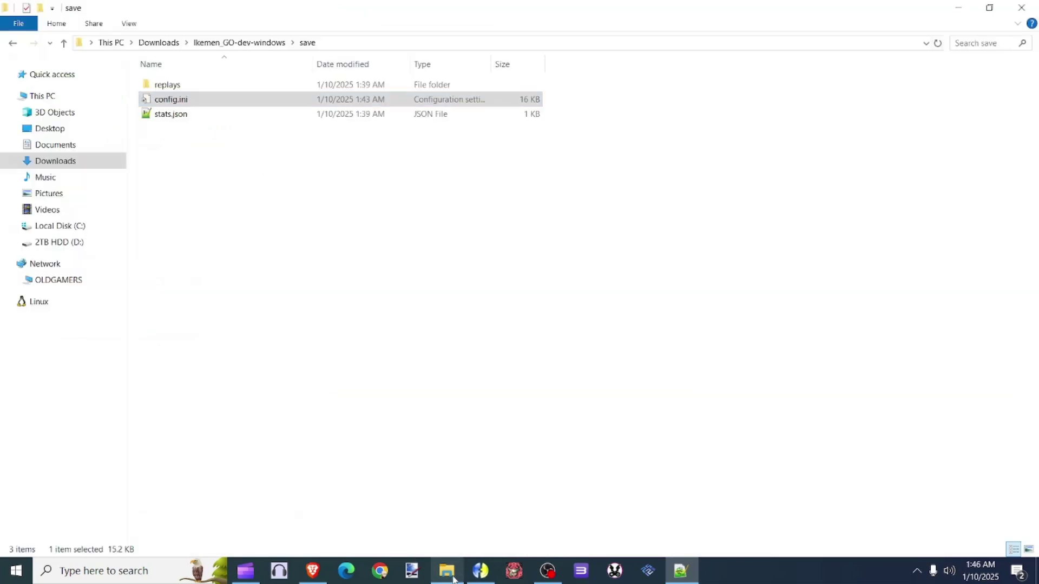
Step: Navigate to Ikemen_GO-dev-windows\data\mugen1 and select its system.def
left_click(245, 44)
double_click(242, 95)
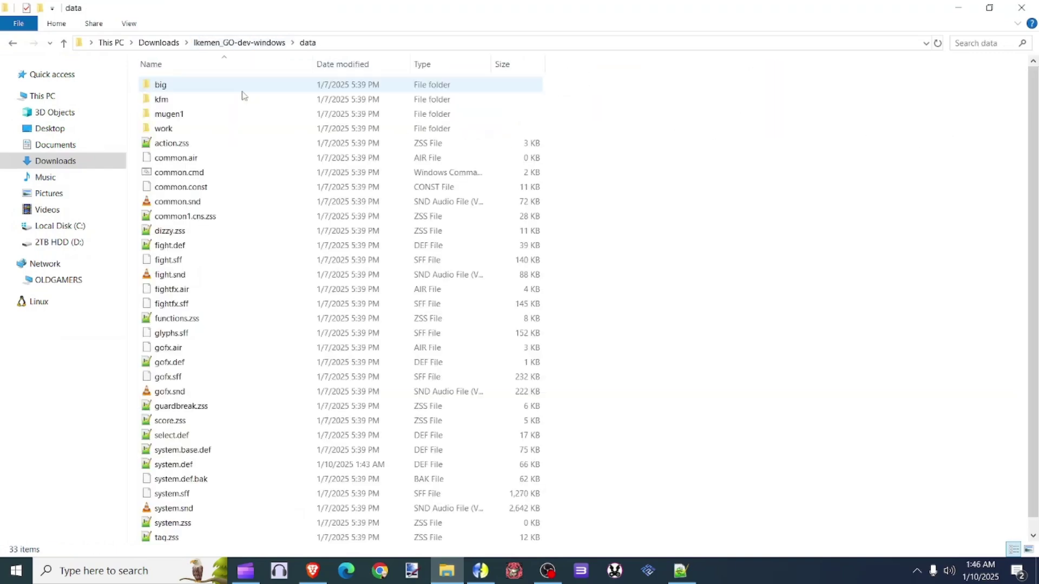
left_click(168, 118)
double_click(169, 119)
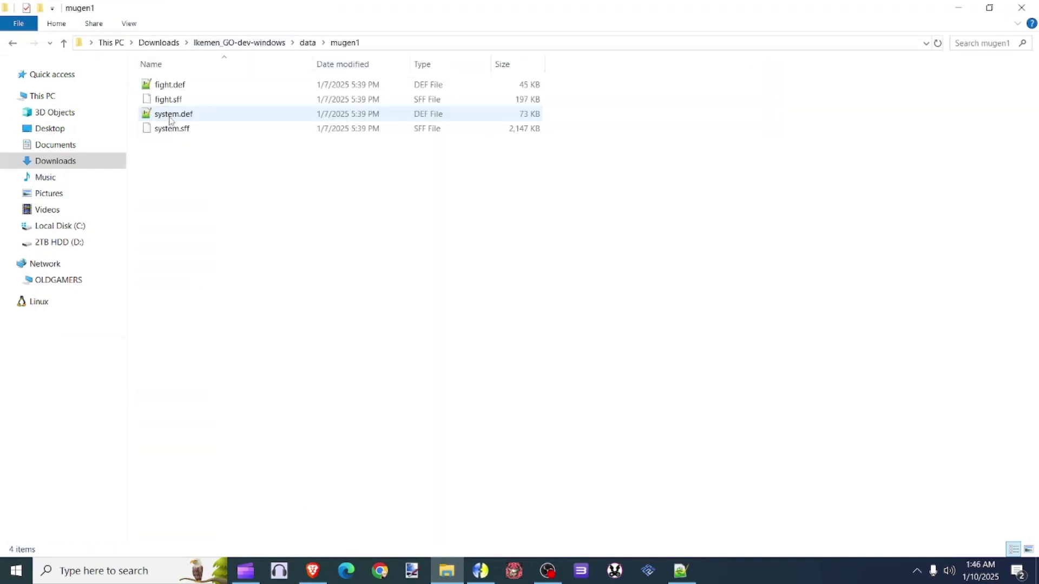
left_click(177, 120)
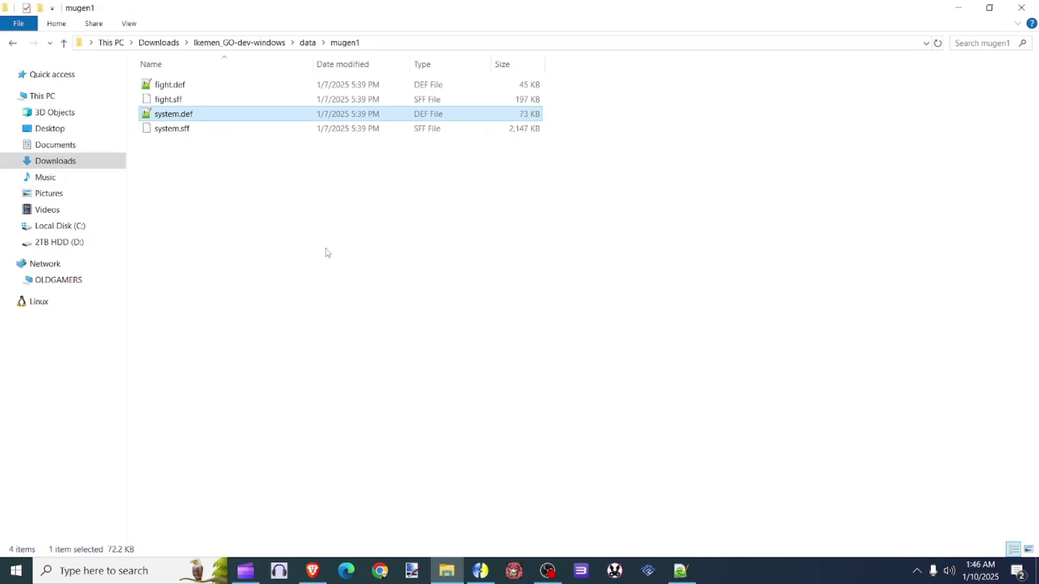